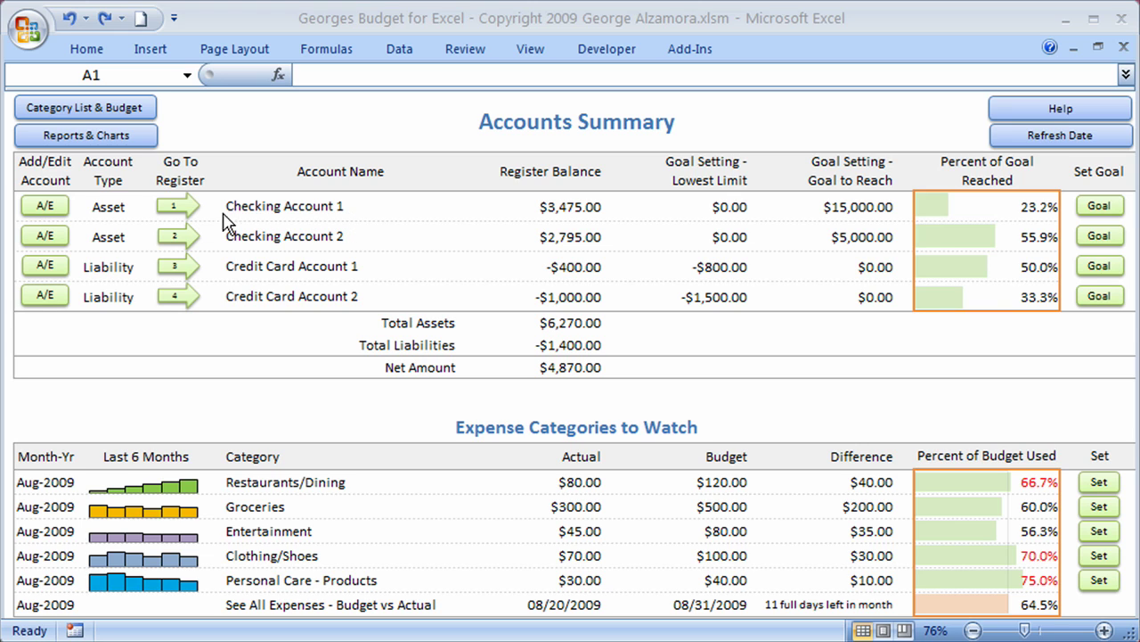
Open the Checking Account 1 register using its '1' Go To Register arrow
click(177, 209)
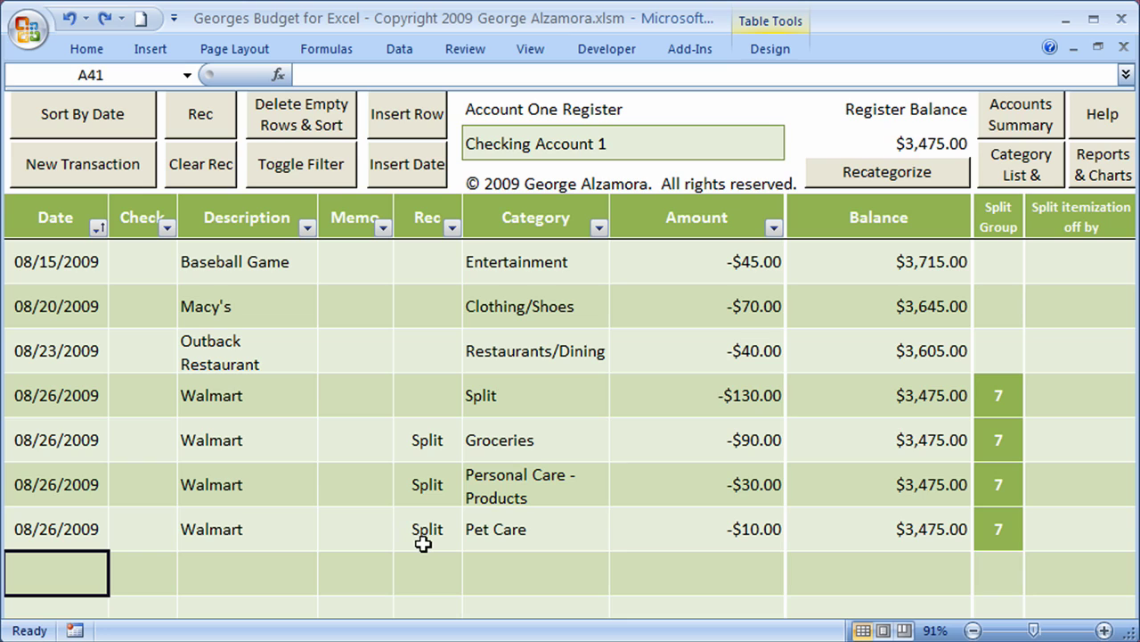
drag(31, 397, 687, 514)
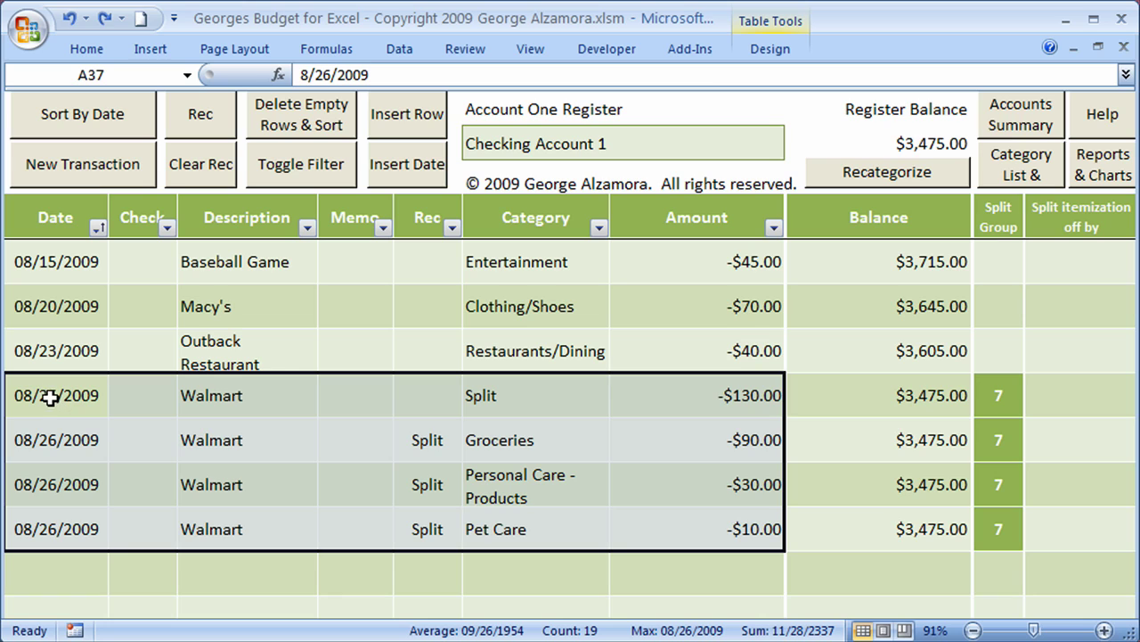
drag(52, 396, 687, 408)
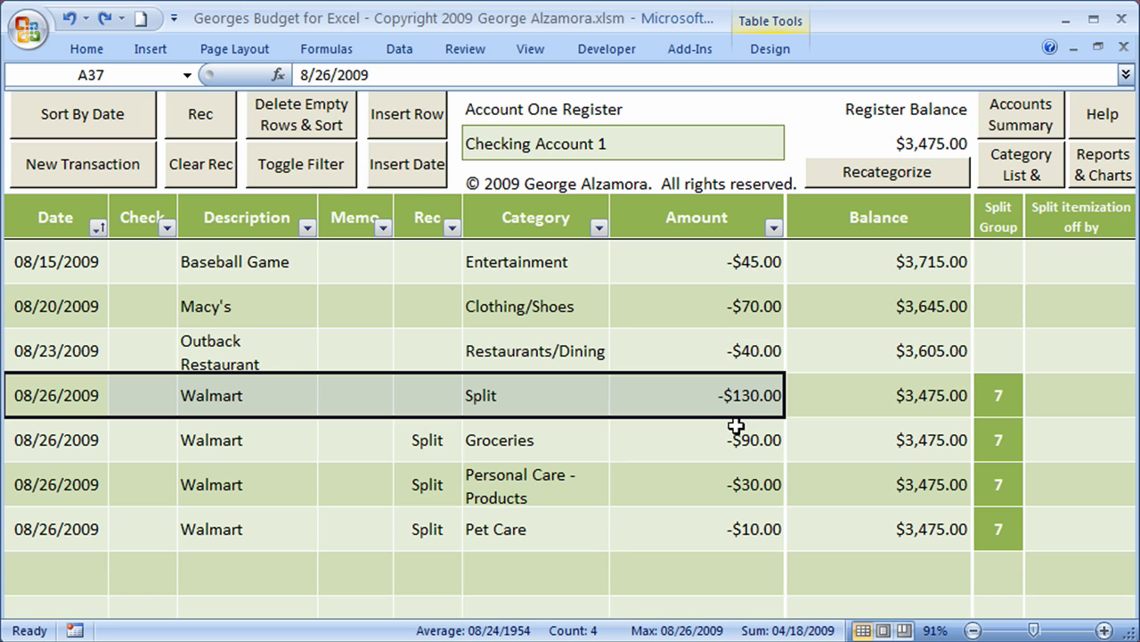
drag(56, 446, 710, 532)
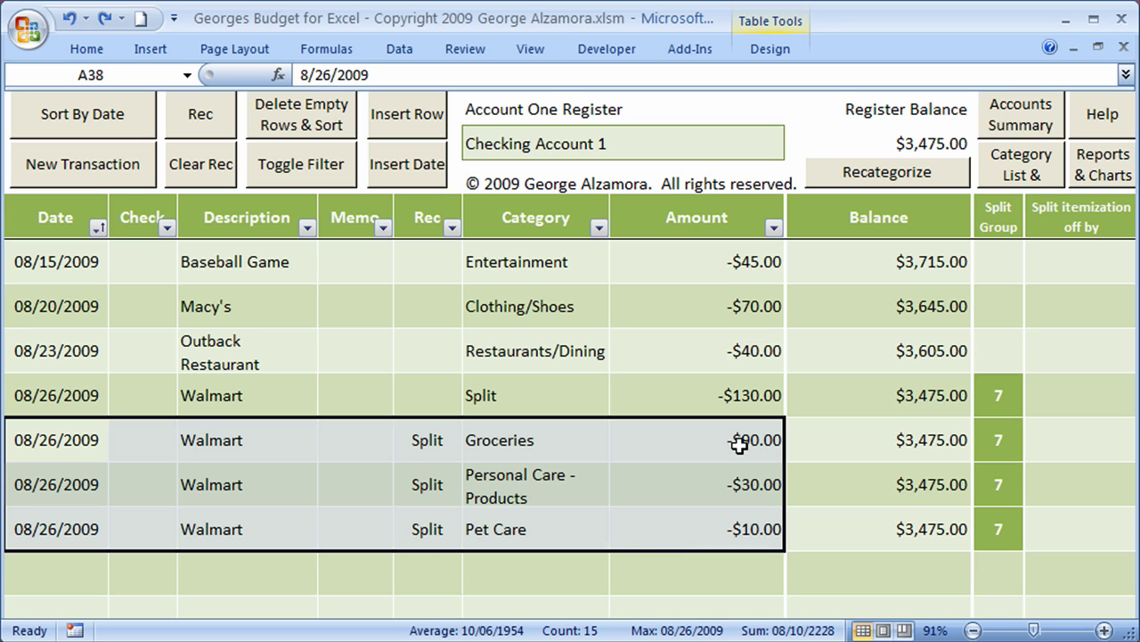
click(710, 441)
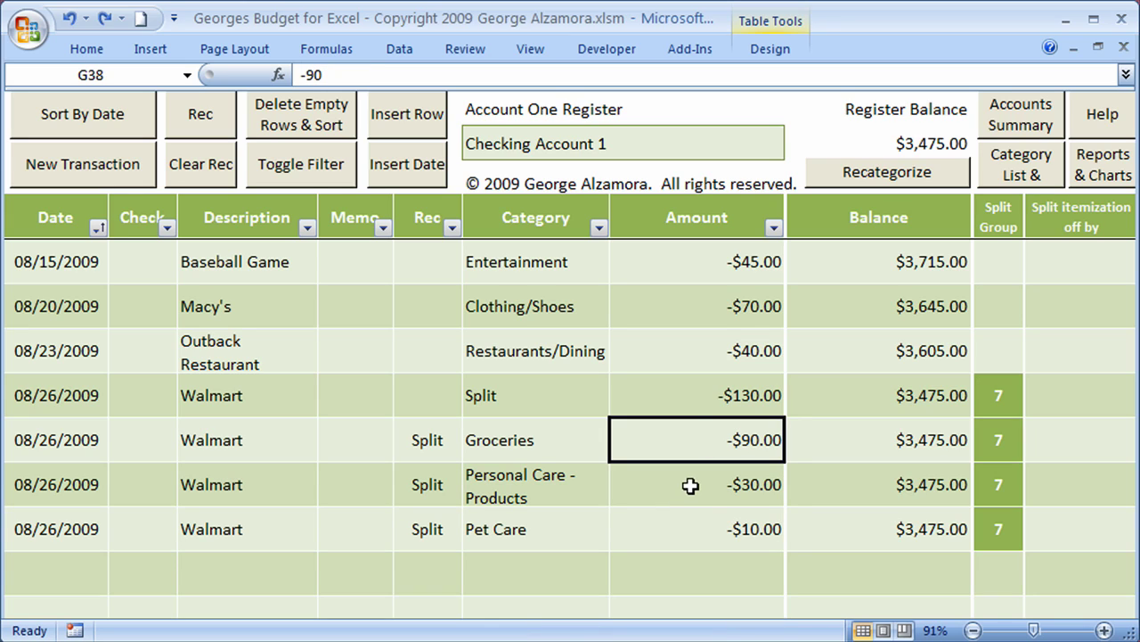
click(688, 485)
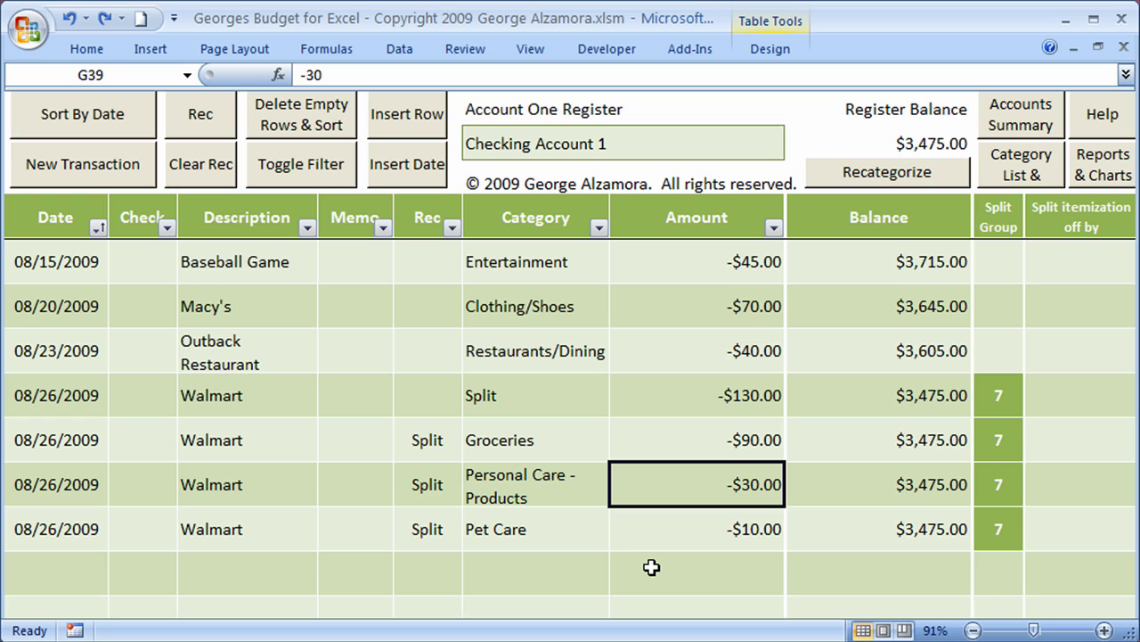
click(678, 529)
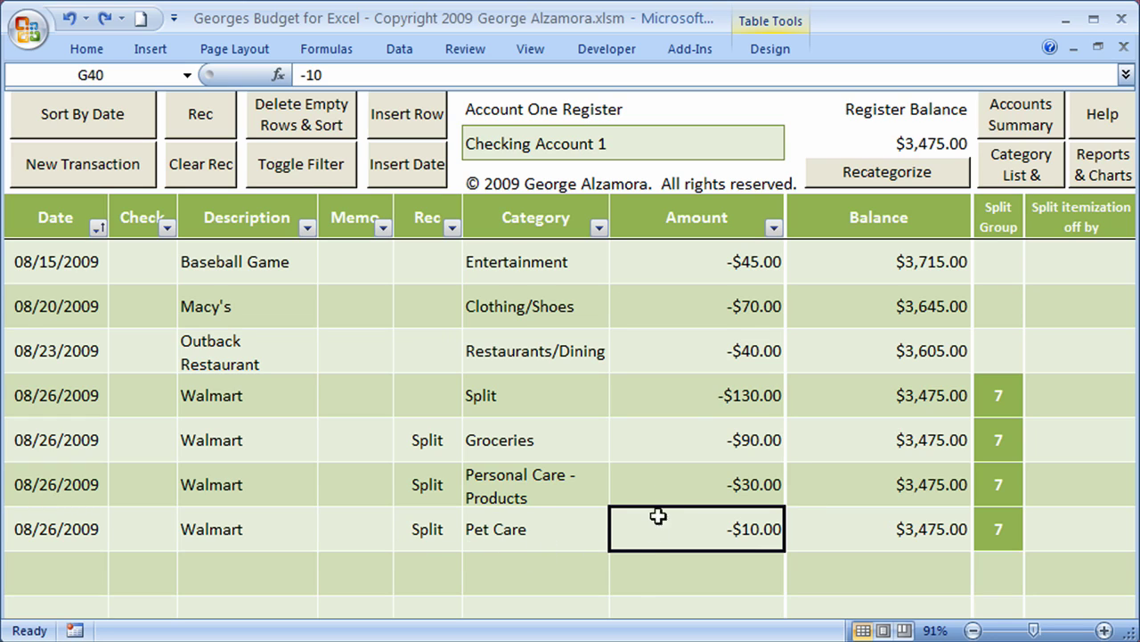
drag(693, 398, 679, 515)
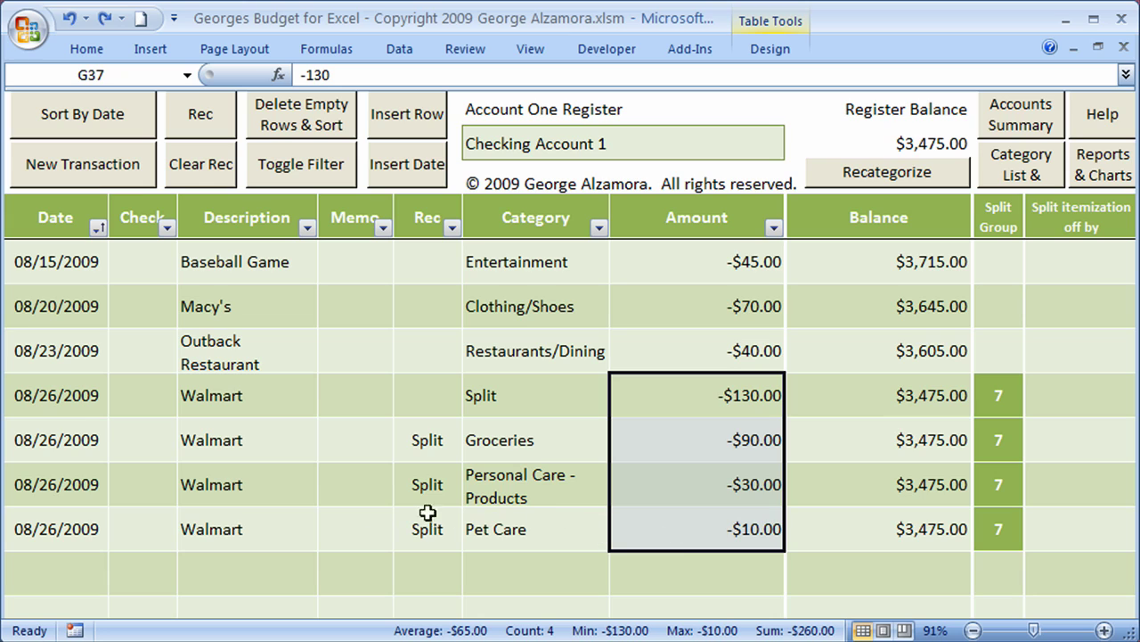
click(55, 402)
drag(55, 401, 665, 532)
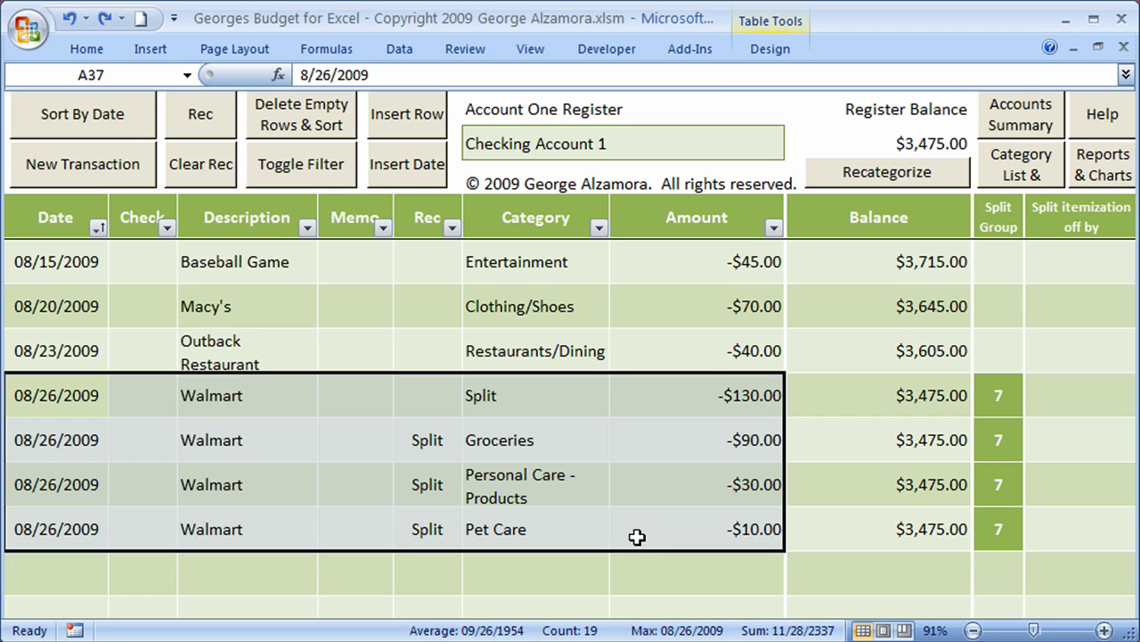
click(709, 537)
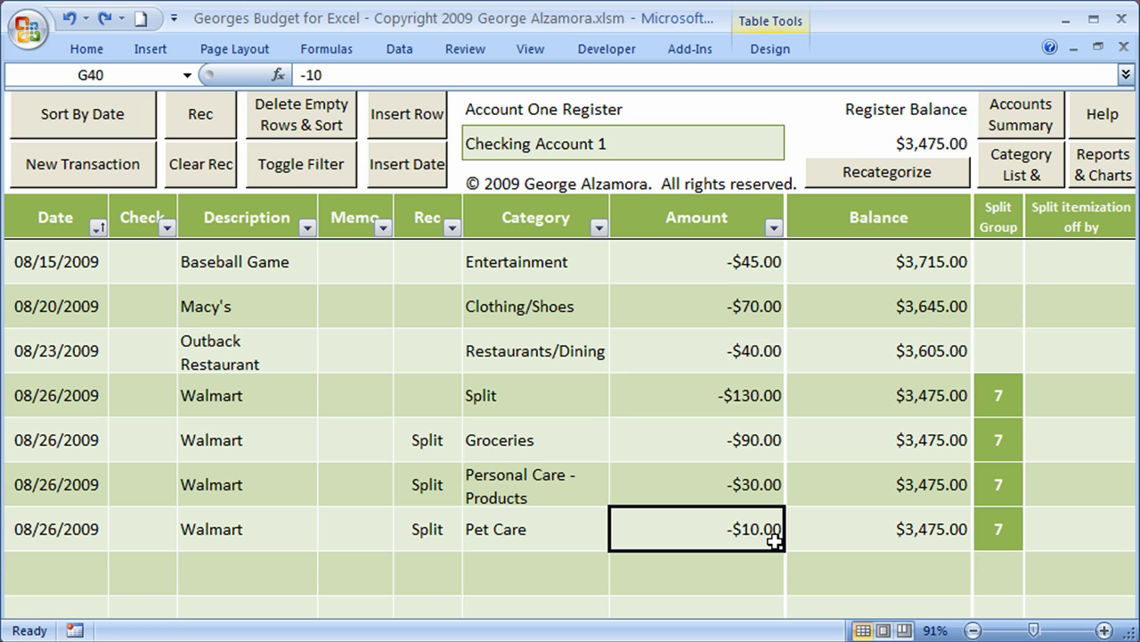
Change the Walmart Pet Care split amount to 0 to show the split warning
drag(53, 439, 724, 521)
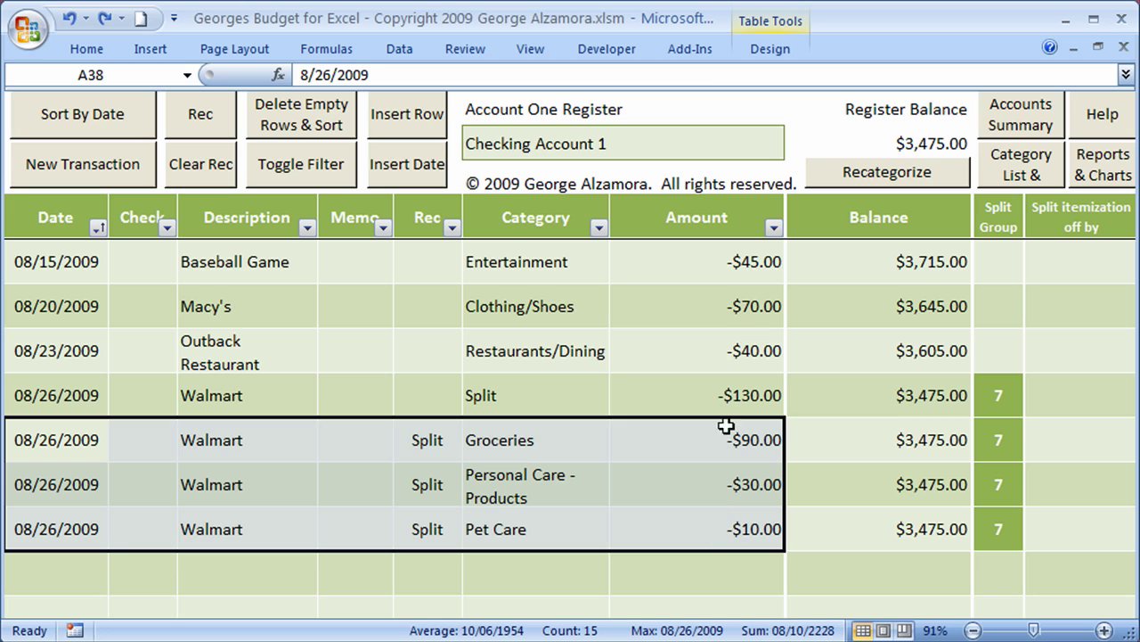
click(697, 397)
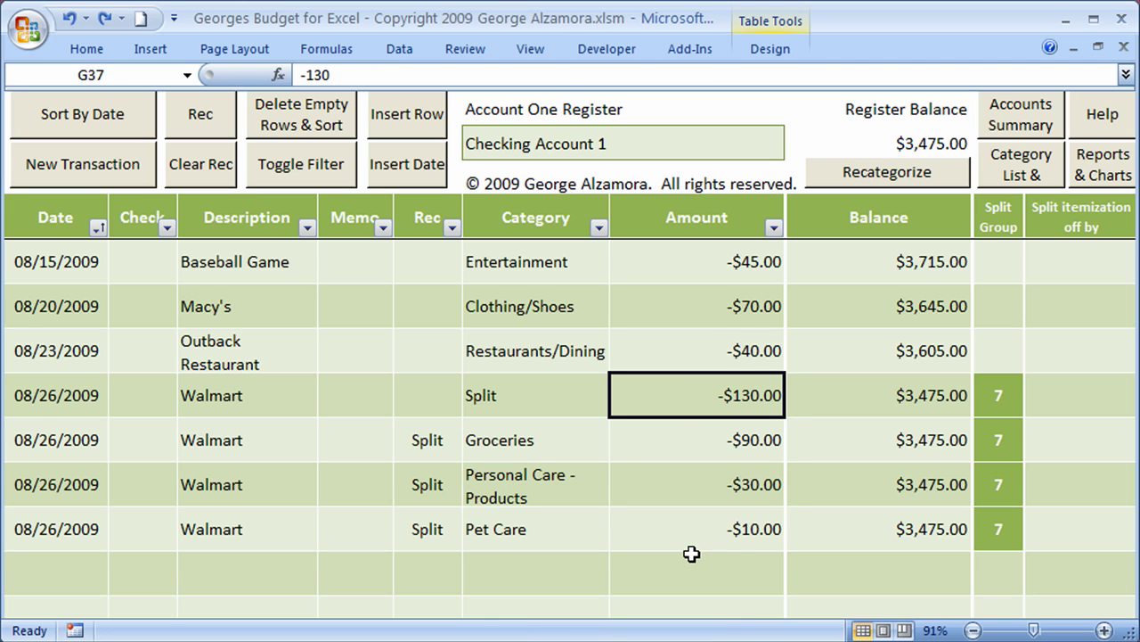
click(713, 527)
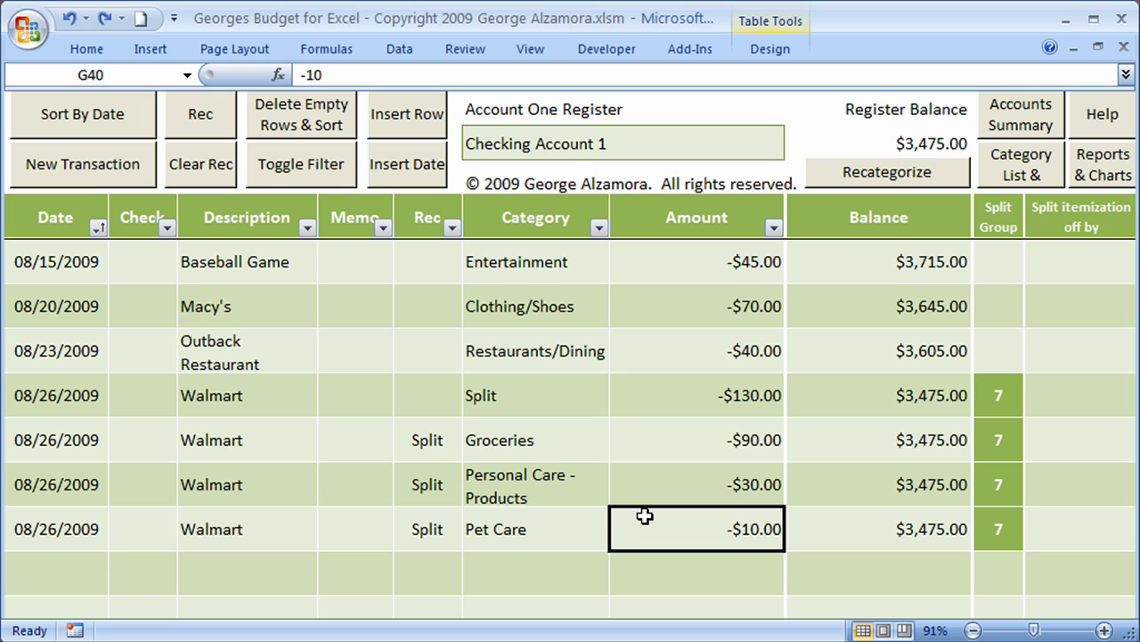
text(0)
key(Return)
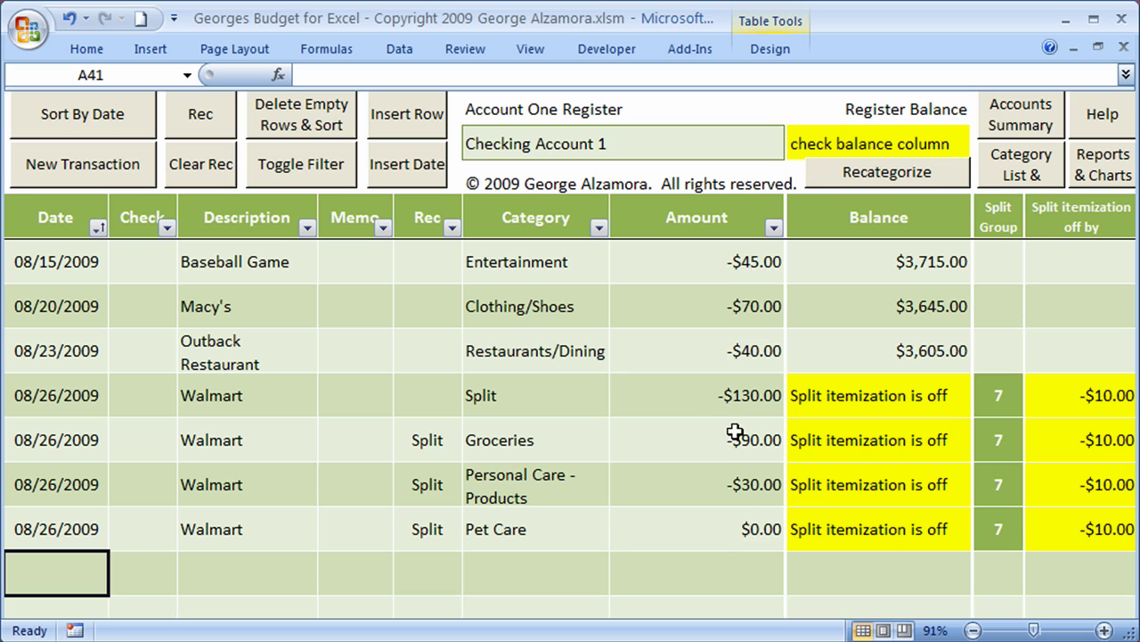
Restore the Pet Care split to -10 and return to the Accounts Summary
click(66, 439)
drag(66, 439, 705, 479)
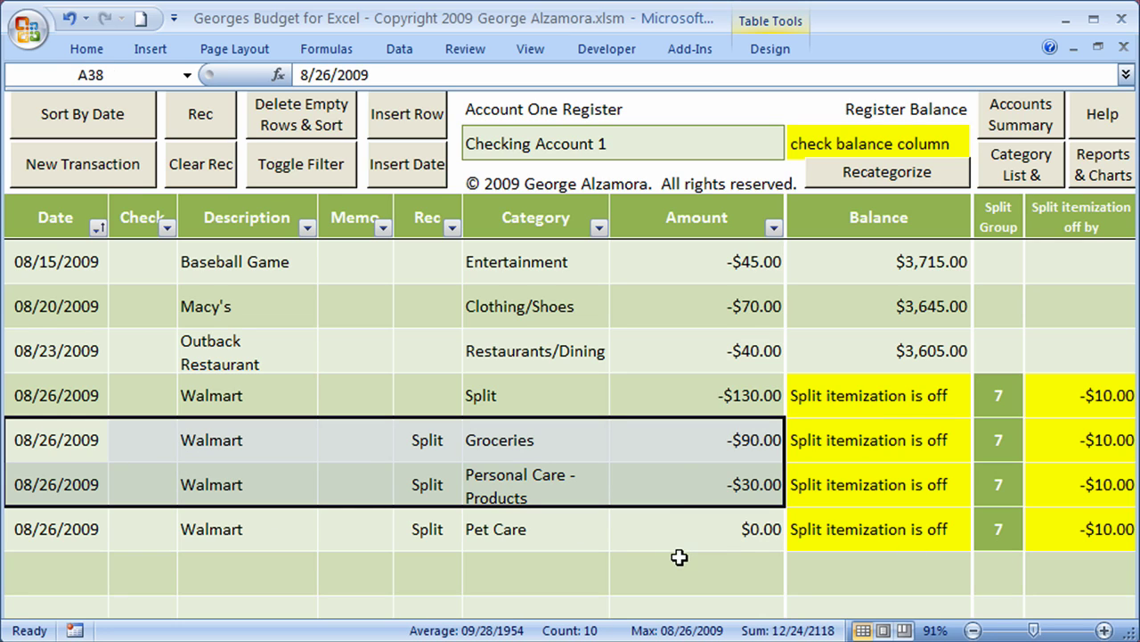
click(717, 531)
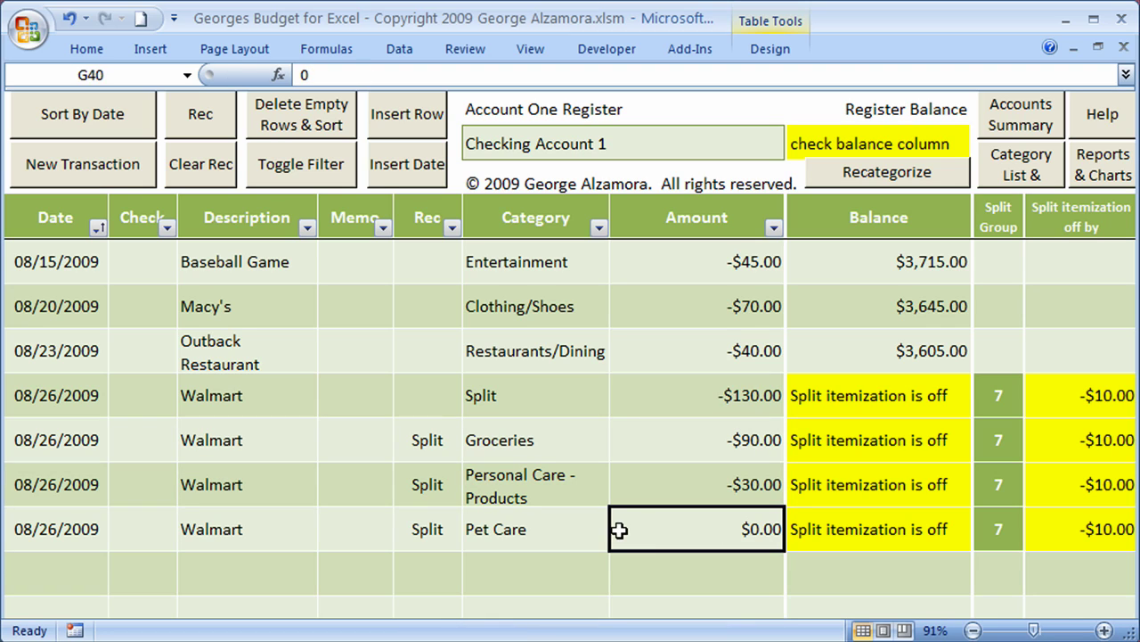
text(-10)
key(Return)
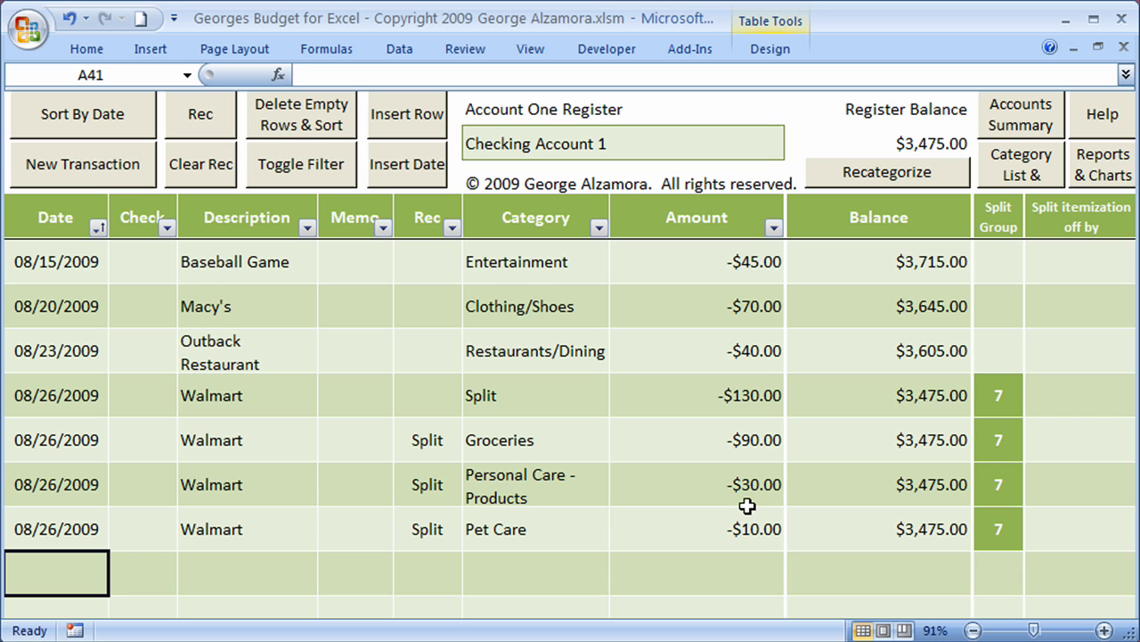
click(1022, 128)
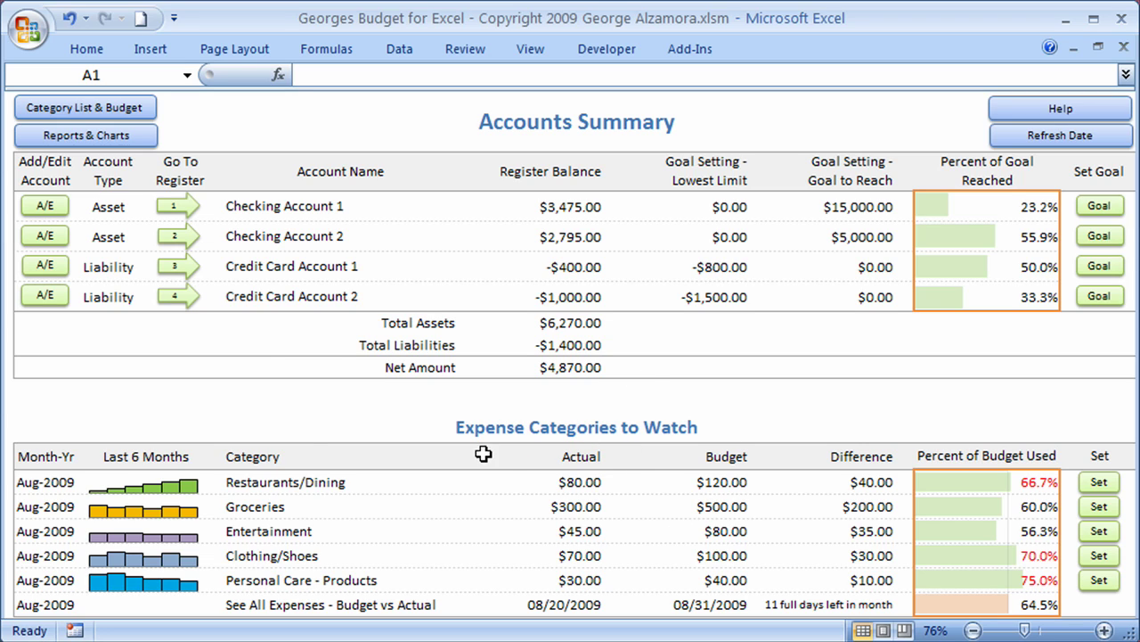
Open the Category List & Budget sheet with $4,000.00 income and $2,500.00 expense budgets
click(90, 114)
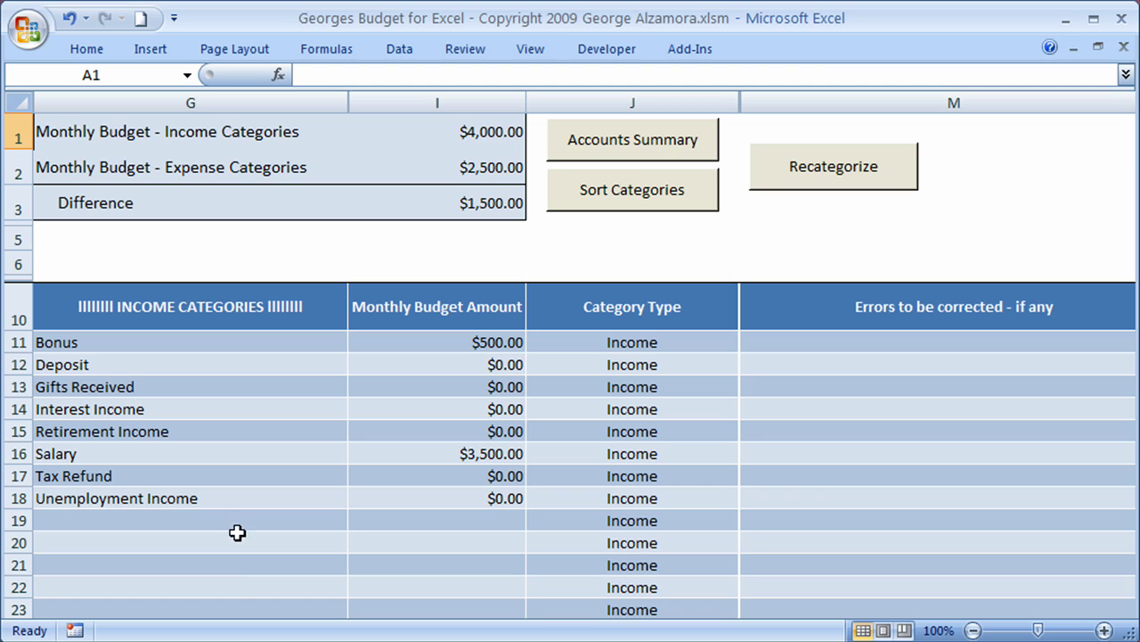
Review the income and expense categories from the Salary budget, then return to Accounts Summary
click(440, 455)
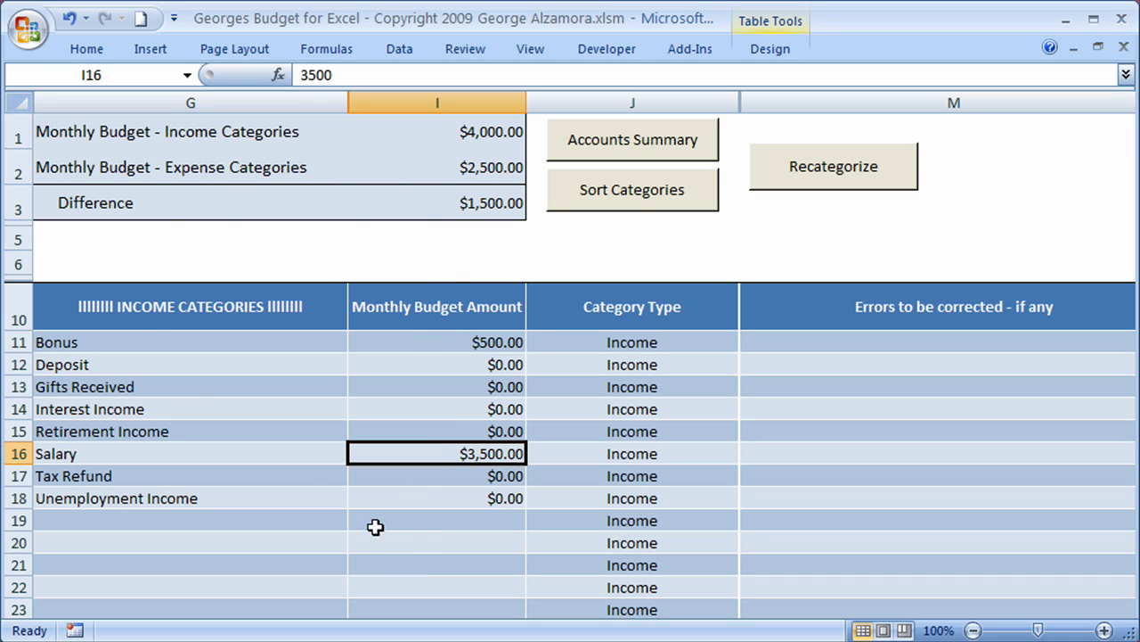
scroll(351, 559, down, 4)
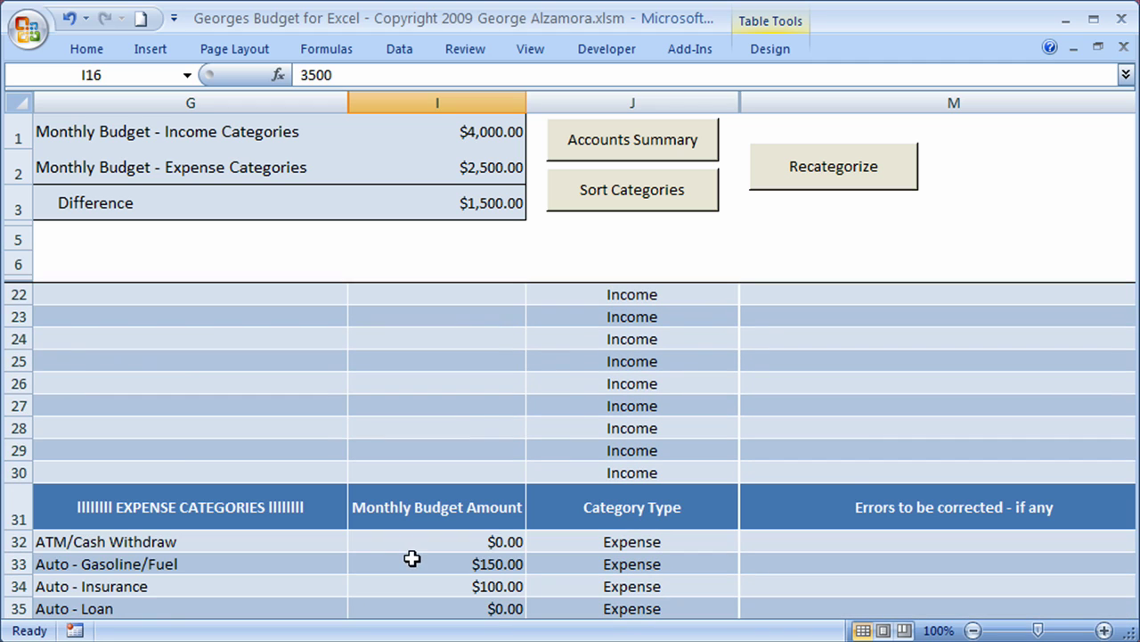
scroll(412, 557, down, 2)
scroll(449, 557, down, 7)
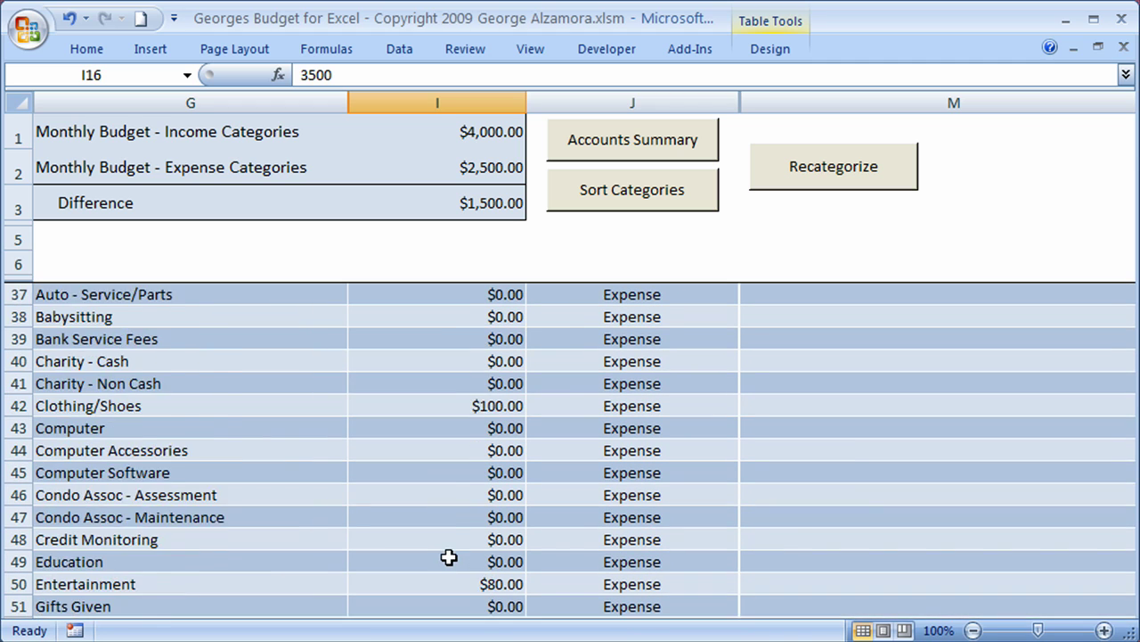
scroll(449, 557, up, 5)
scroll(449, 556, up, 8)
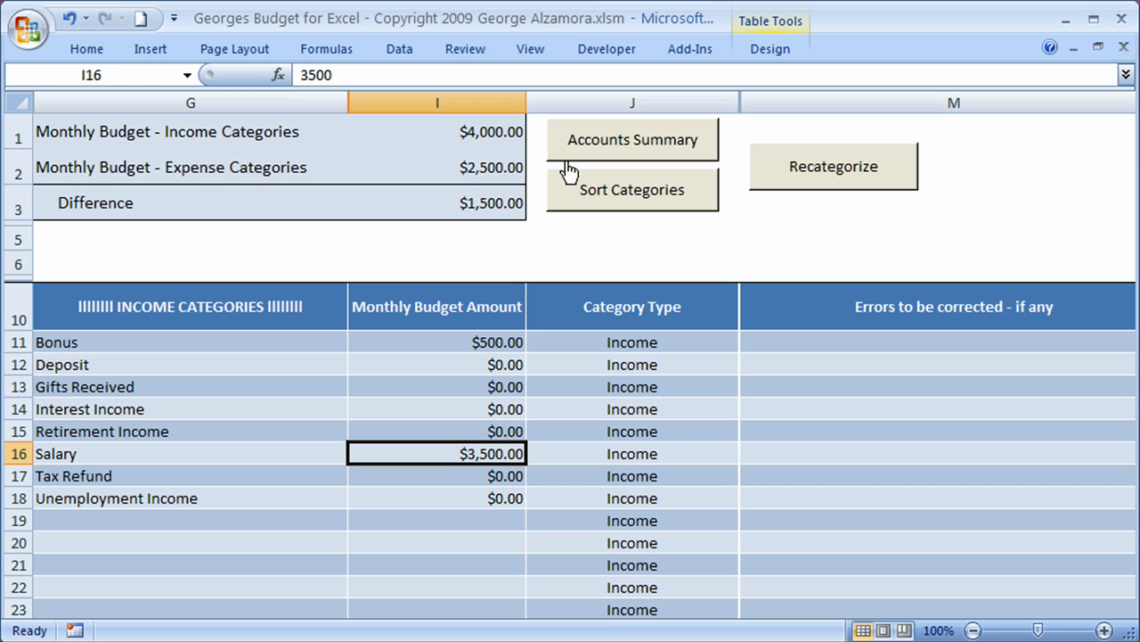
click(600, 151)
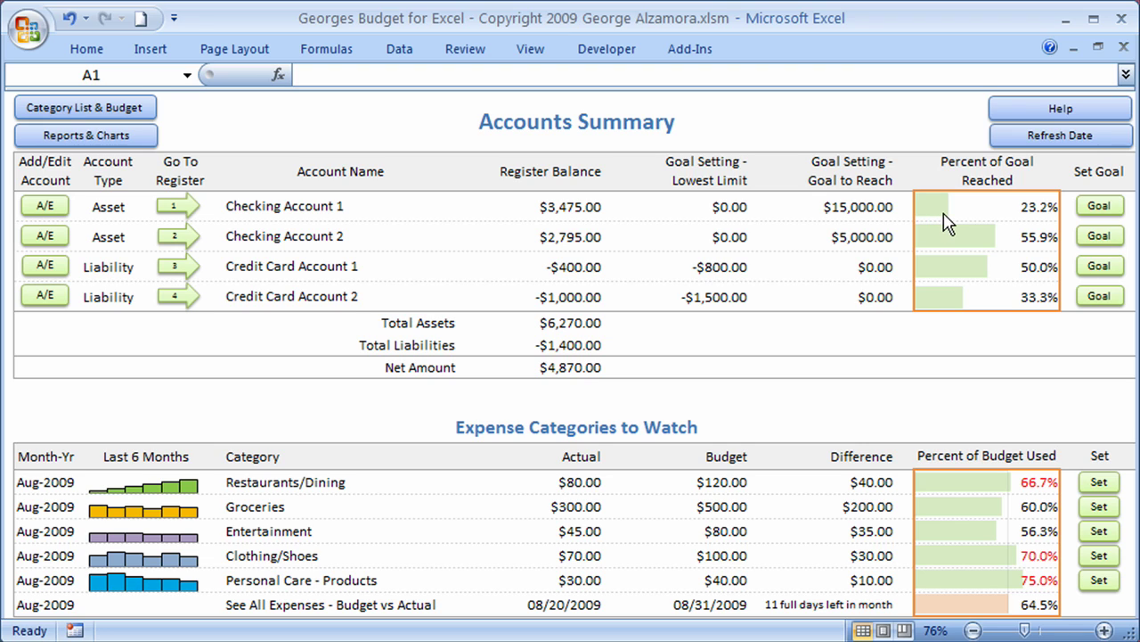
Open the Goal Setting for Register Balance dialog for Checking Account 1
click(1101, 205)
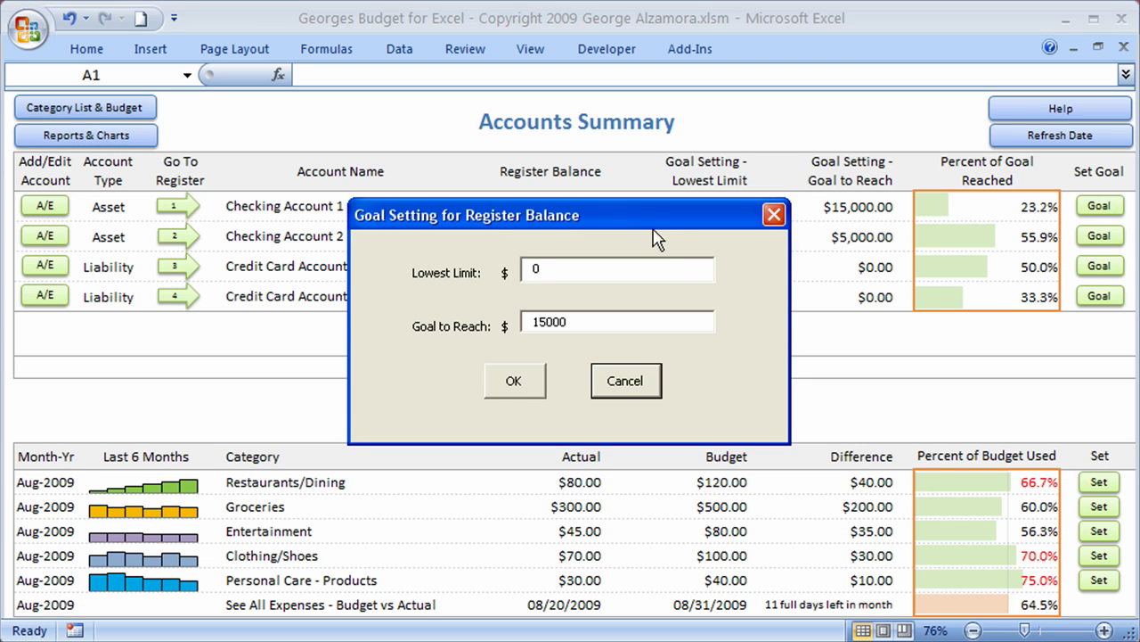
Replace Checking Account 1's 15000 goal to reach with 10000 and confirm
drag(592, 392, 398, 383)
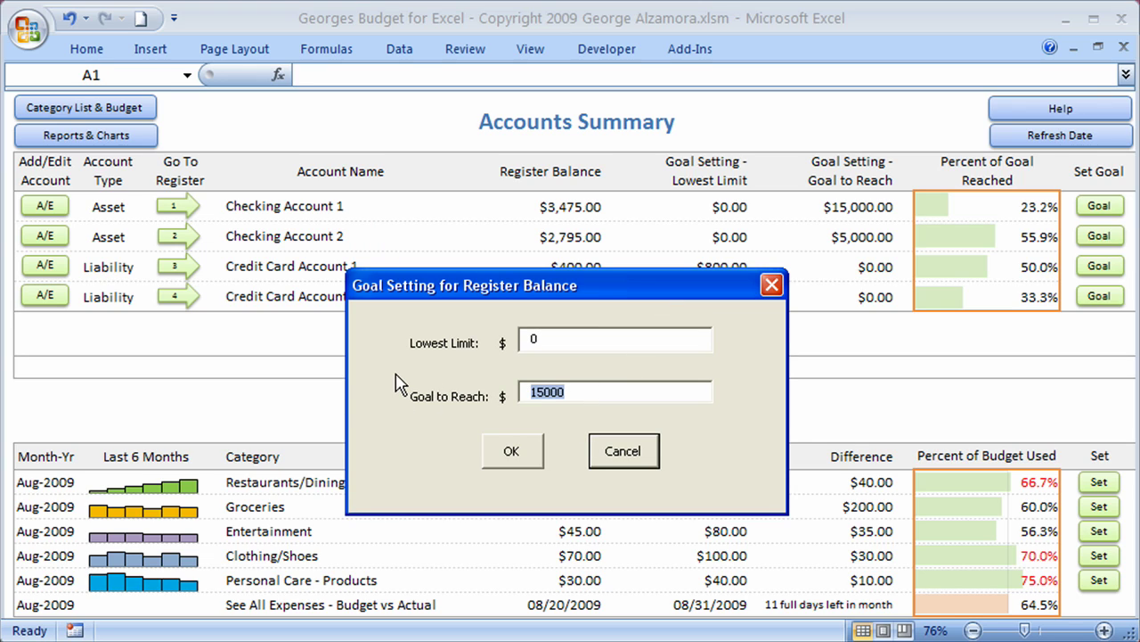
text(10000)
click(507, 456)
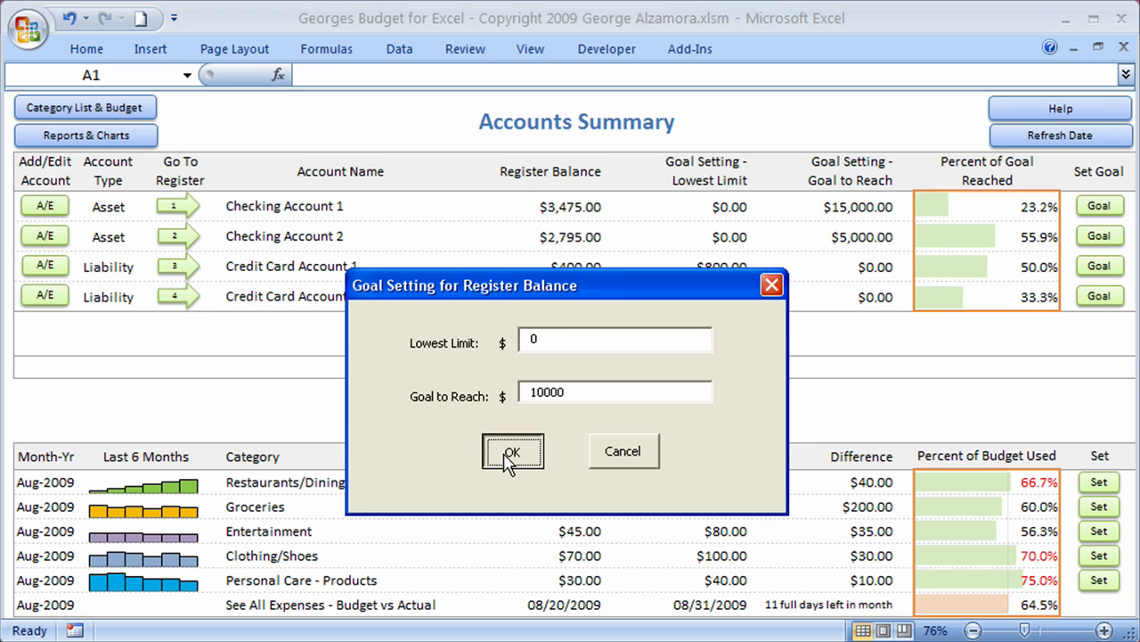